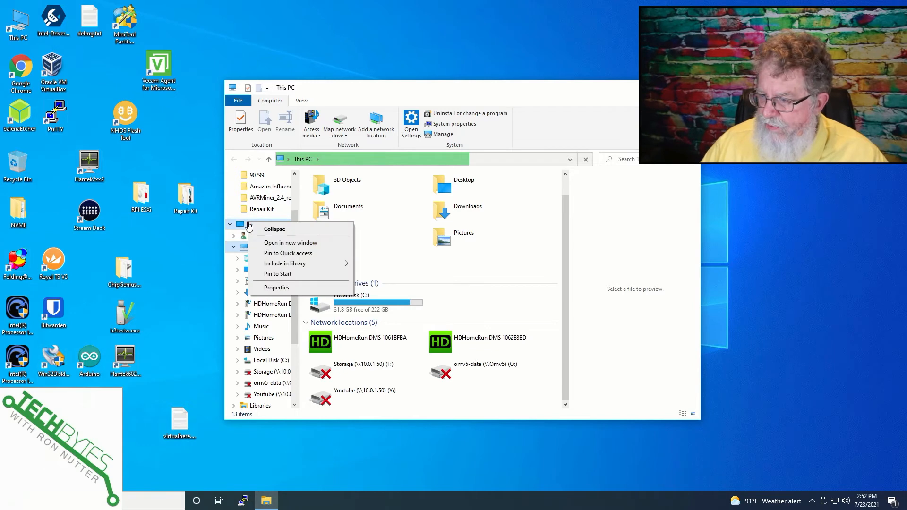
- Open the computer's management console and look over the attached disks in Disk Management
{"action": "right_click", "coordinate": [26, 16]}
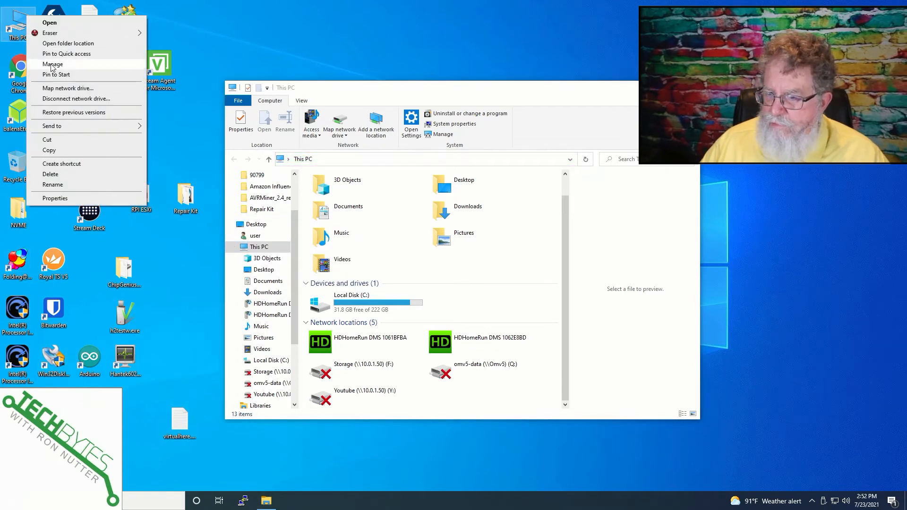
{"action": "left_click", "coordinate": [52, 64]}
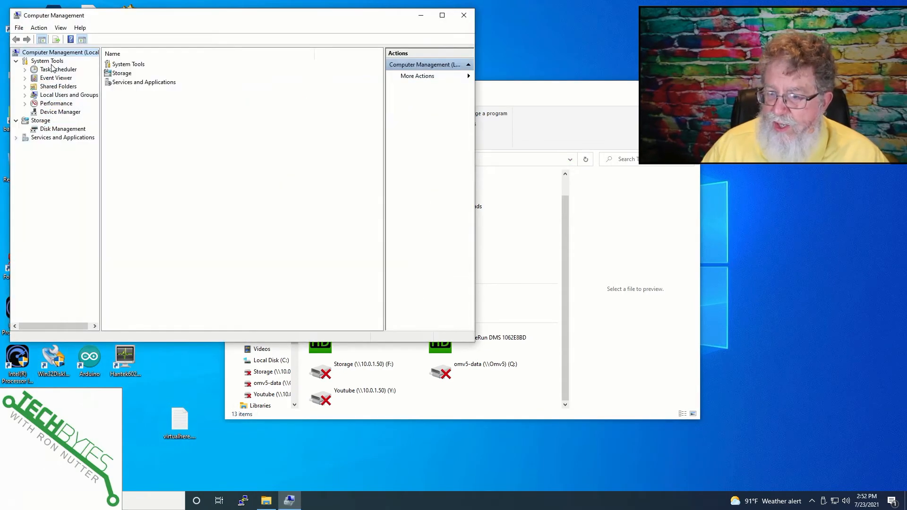
{"action": "left_click", "coordinate": [62, 129]}
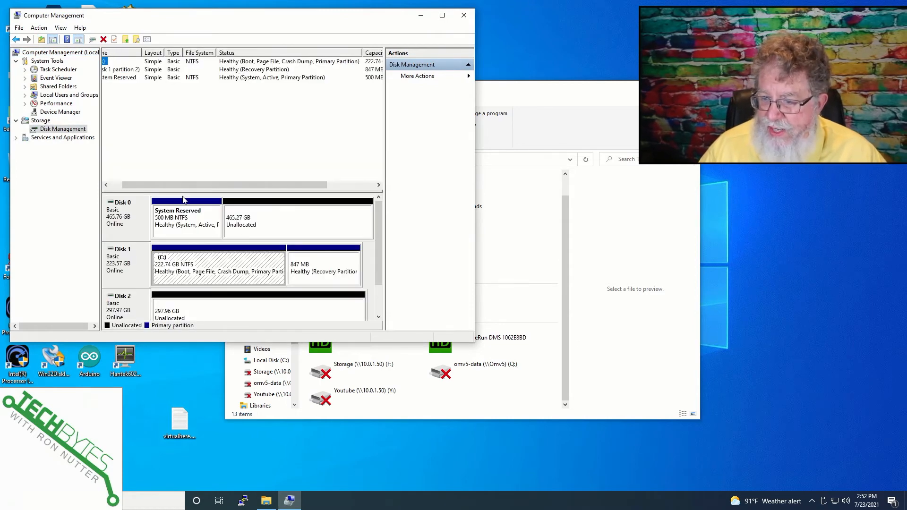
{"action": "left_click_drag", "start_coordinate": [379, 218], "coordinate": [377, 236]}
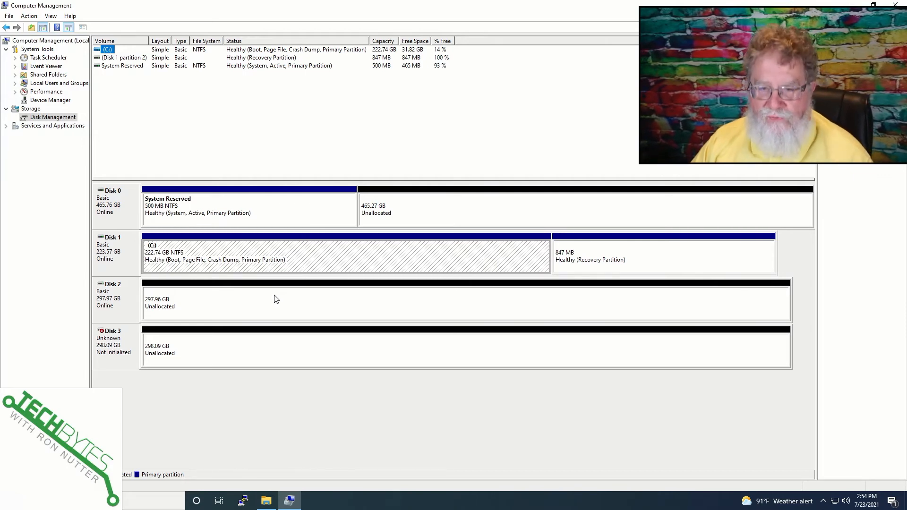
- Start a new striped volume on Disk 2's unallocated space and add Disk 3 to the selected disks
{"action": "right_click", "coordinate": [227, 307]}
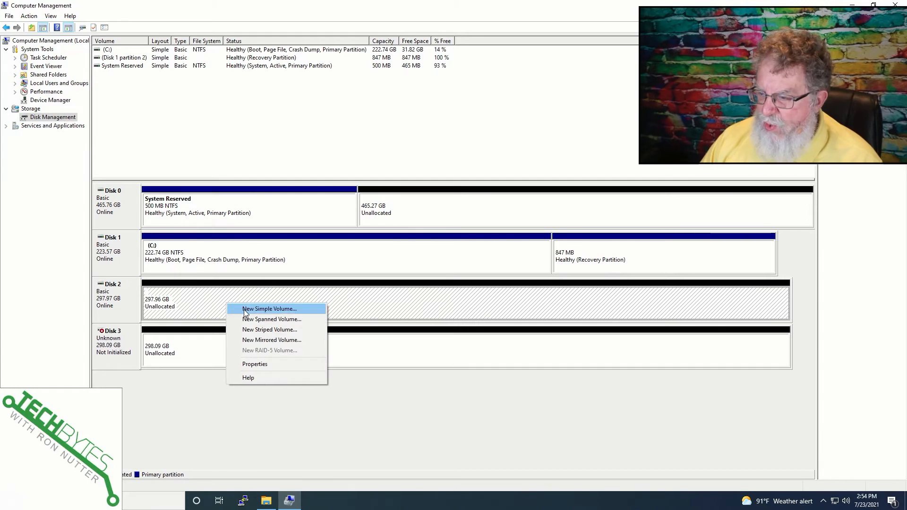
{"action": "left_click", "coordinate": [256, 331]}
{"action": "left_click", "coordinate": [274, 227]}
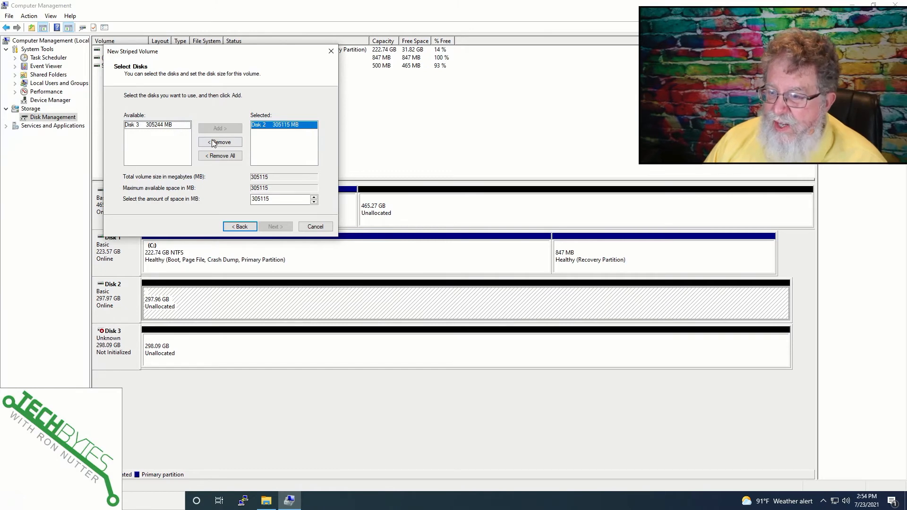
{"action": "left_click", "coordinate": [165, 126]}
{"action": "left_click", "coordinate": [209, 129]}
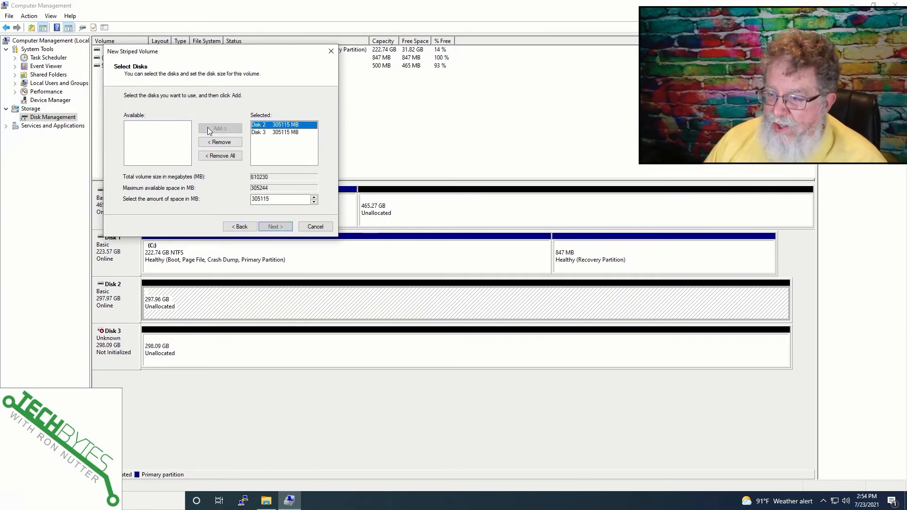
{"action": "left_click", "coordinate": [275, 227]}
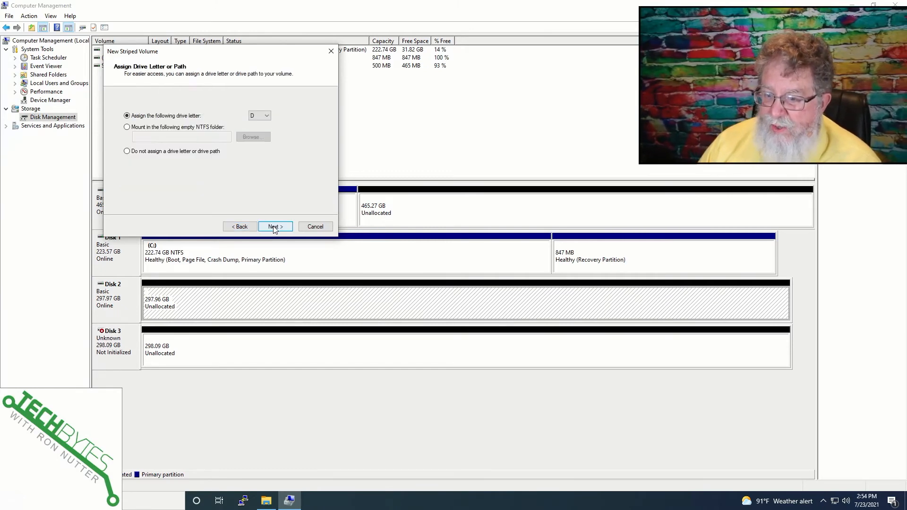
- Try to finish the striped volume with drive letter D, NTFS and the default allocation unit size, accepting conversion to dynamic disks
{"action": "left_click", "coordinate": [275, 227]}
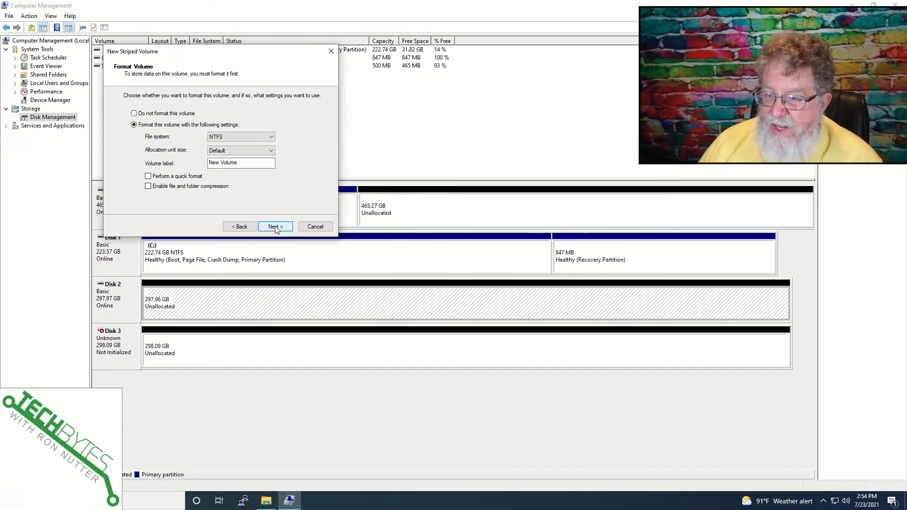
{"action": "left_click", "coordinate": [276, 228]}
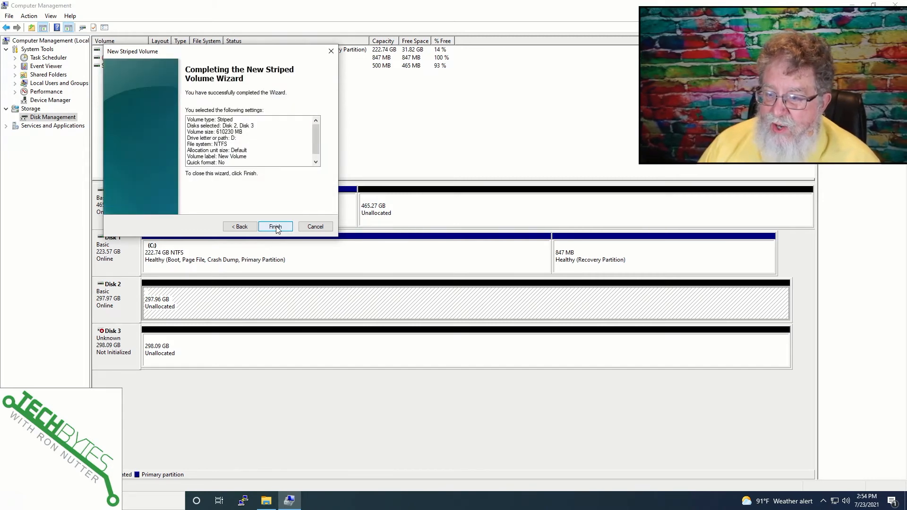
{"action": "left_click", "coordinate": [276, 227]}
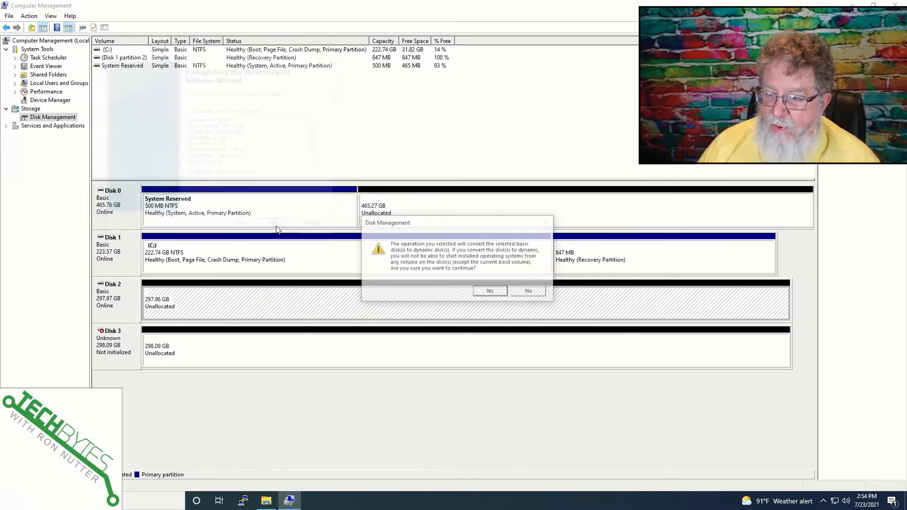
{"action": "left_click", "coordinate": [490, 292]}
{"action": "left_click", "coordinate": [504, 283]}
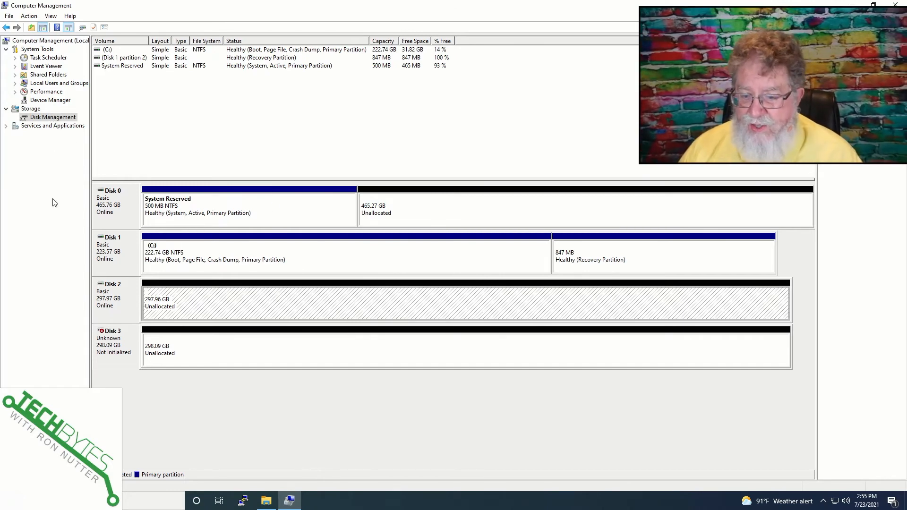
- Open Manage Storage Spaces and create a new storage pool from the two USB drives, Disk 2 and Disk 3
{"action": "left_click", "coordinate": [166, 508]}
{"action": "type", "text": "stor"}
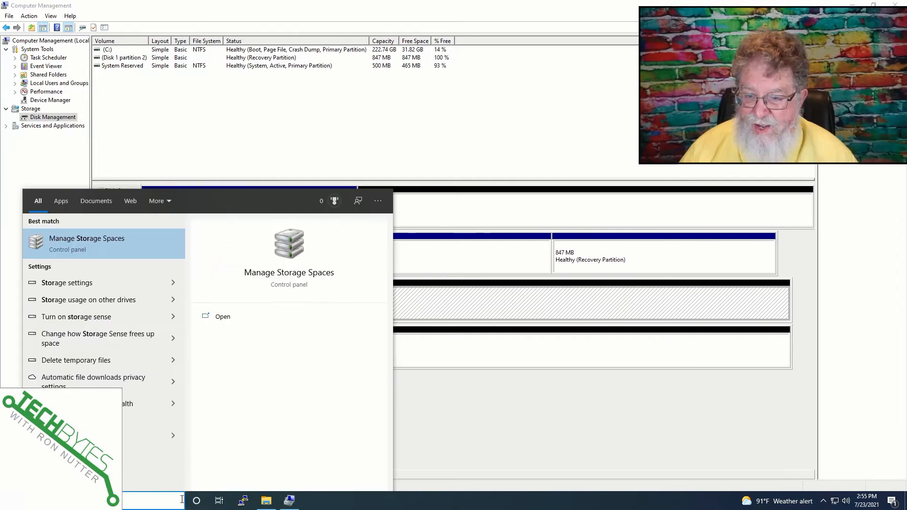
{"action": "left_click", "coordinate": [292, 250]}
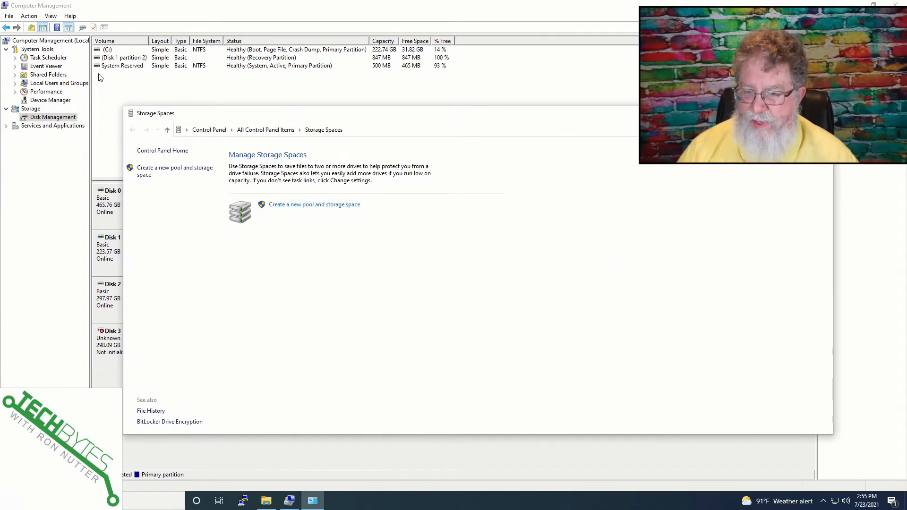
{"action": "left_click", "coordinate": [328, 205]}
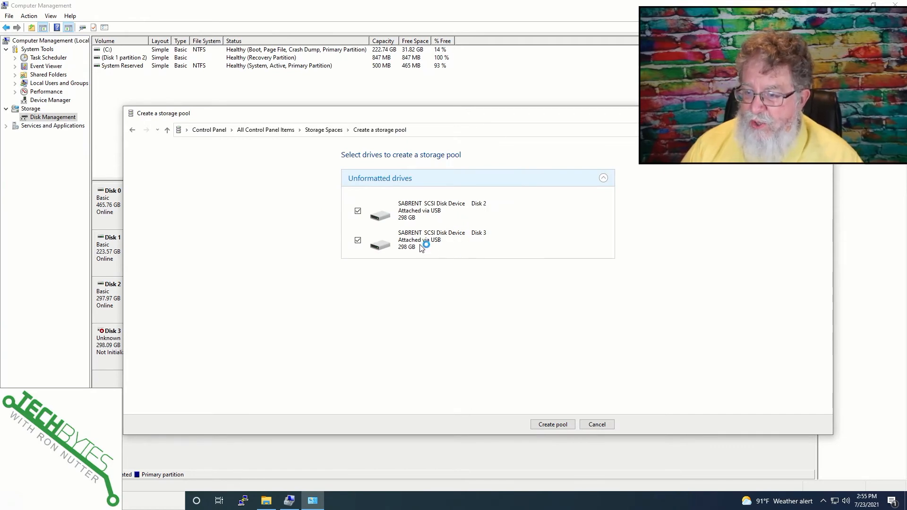
{"action": "left_click", "coordinate": [550, 425]}
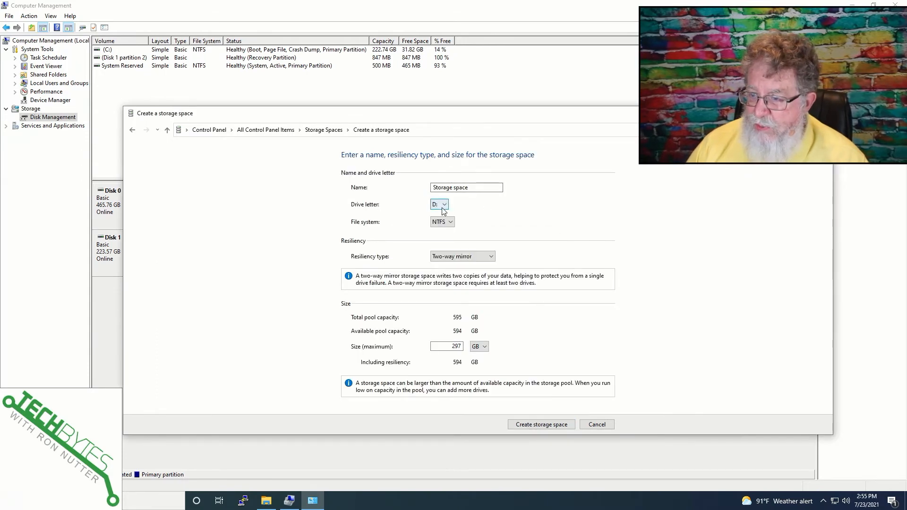
- Create the storage space as drive E: with NTFS and the Simple (no resiliency) type
{"action": "left_click", "coordinate": [494, 255]}
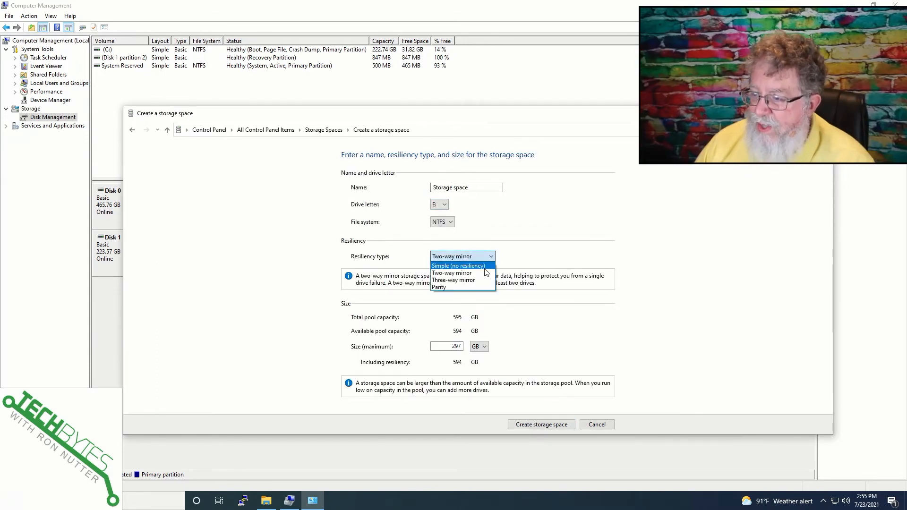
{"action": "left_click", "coordinate": [486, 268]}
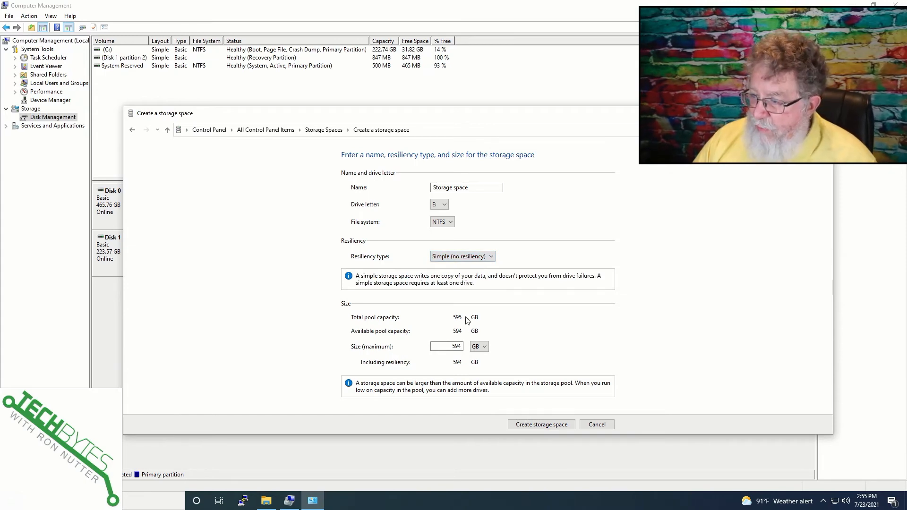
{"action": "left_click", "coordinate": [558, 428]}
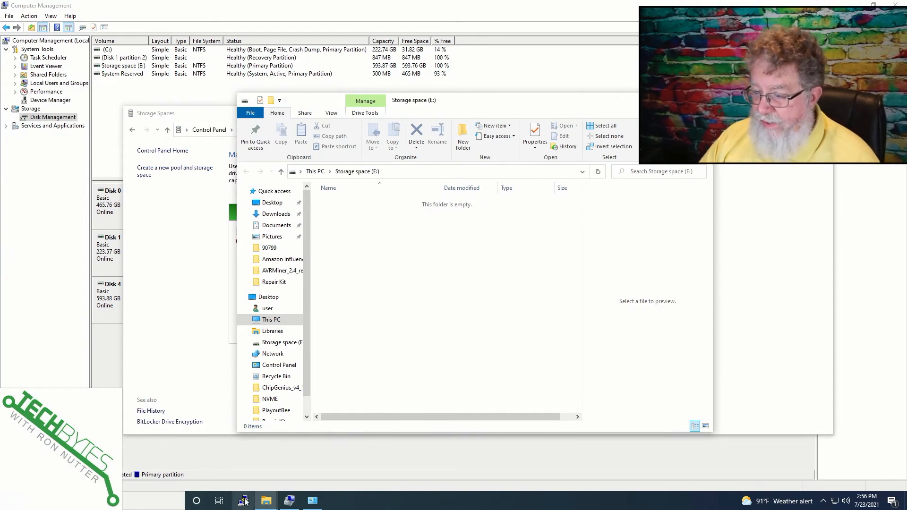
- Copy the first eight files in the Downloads folder, Unraid.USB.Creator.Win32-1.6.exe through BCDx36HP_Sentinel_Version_2_02_01.zip, to Storage space (E:)
{"action": "right_click", "coordinate": [266, 501]}
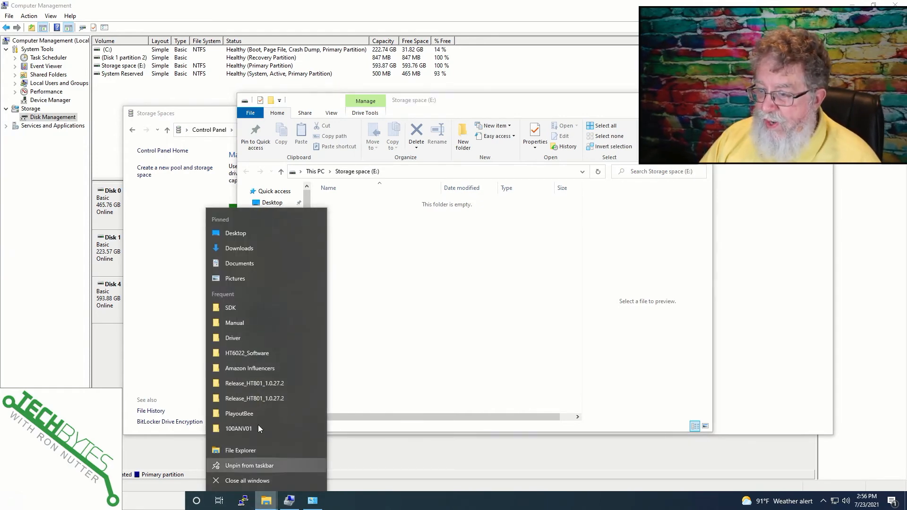
{"action": "left_click", "coordinate": [248, 246]}
{"action": "left_click_drag", "start_coordinate": [475, 109], "coordinate": [695, 93]}
{"action": "left_click", "coordinate": [605, 198]}
{"action": "left_click", "coordinate": [613, 268], "text": "shift"}
{"action": "left_click_drag", "start_coordinate": [610, 228], "coordinate": [385, 275]}
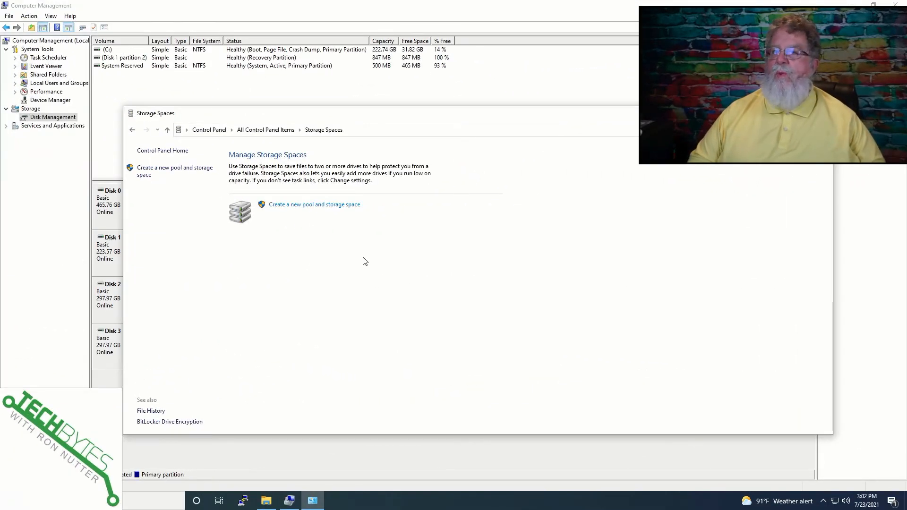
- Create a new storage pool from Disk 2 and Disk 3 and choose Two-way mirror resiliency
{"action": "left_click", "coordinate": [345, 208]}
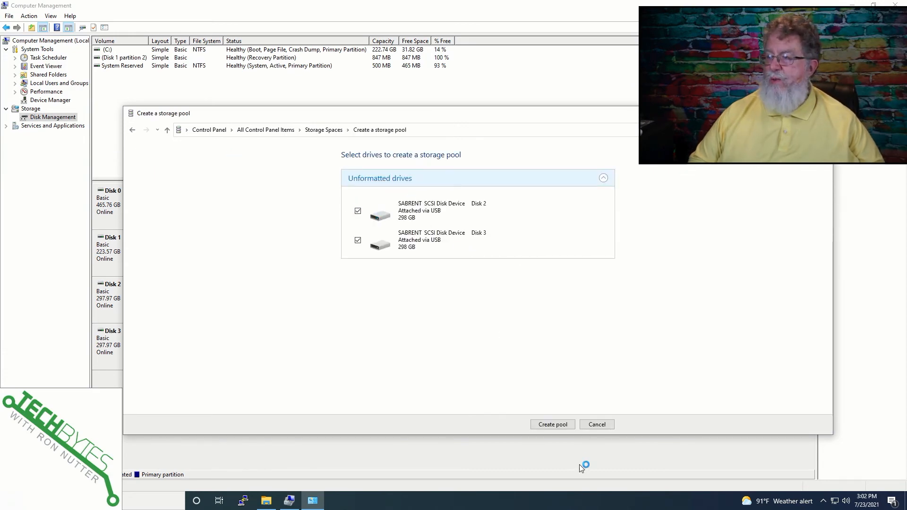
{"action": "left_click", "coordinate": [562, 425]}
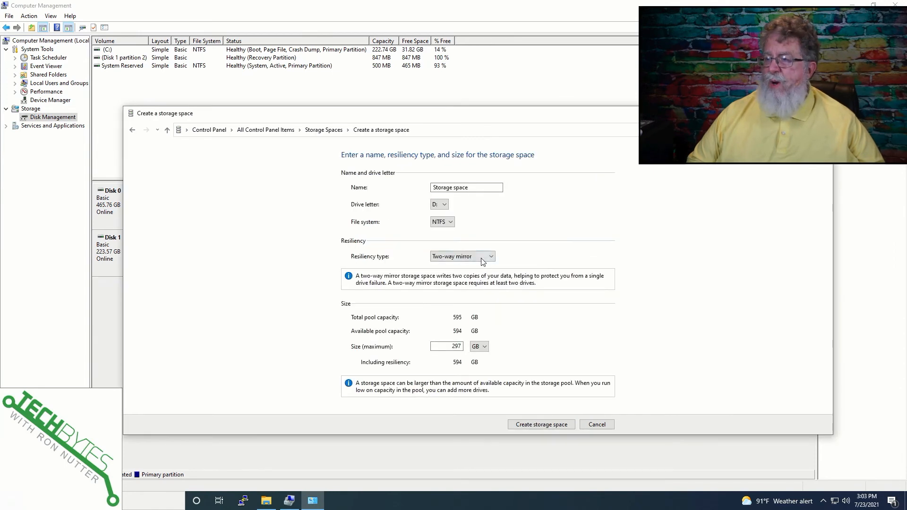
{"action": "left_click", "coordinate": [485, 256]}
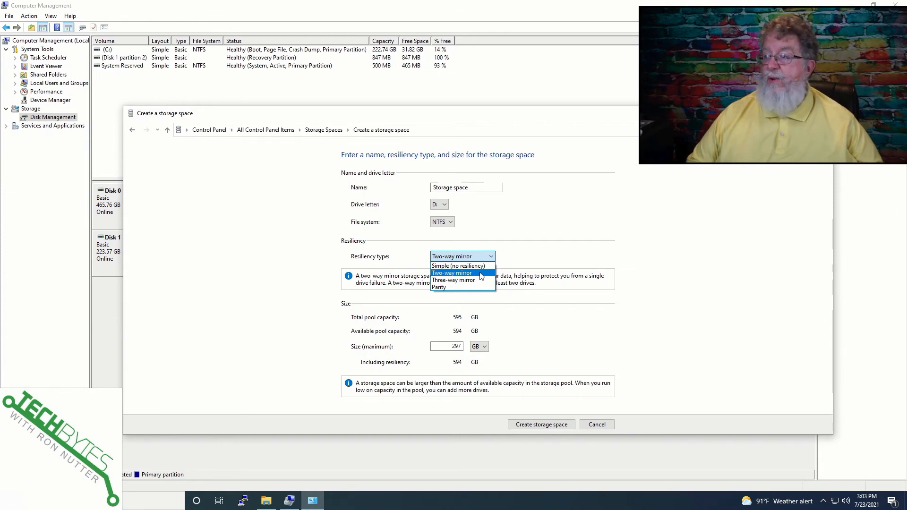
{"action": "left_click", "coordinate": [478, 274]}
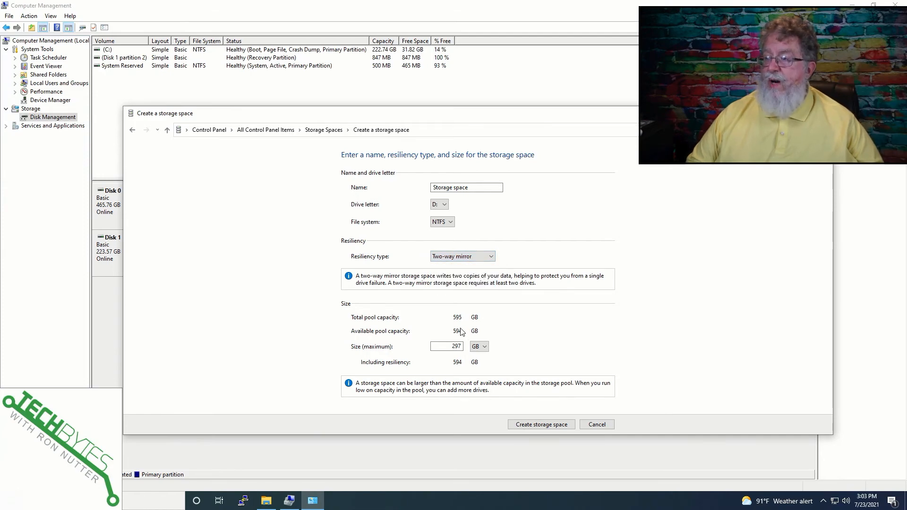
- Compare the Simple (no resiliency) type, return to Two-way mirror, and create the storage space as drive D: with NTFS
{"action": "left_click", "coordinate": [486, 256]}
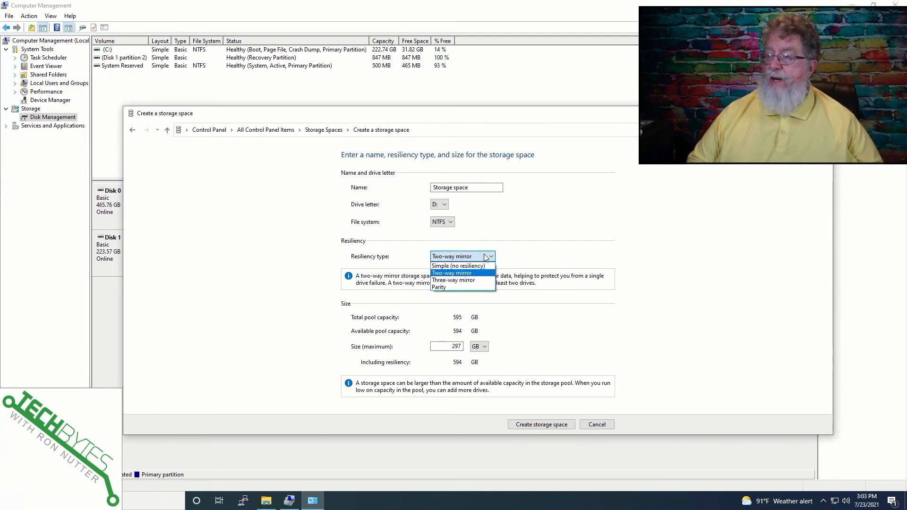
{"action": "left_click", "coordinate": [484, 267]}
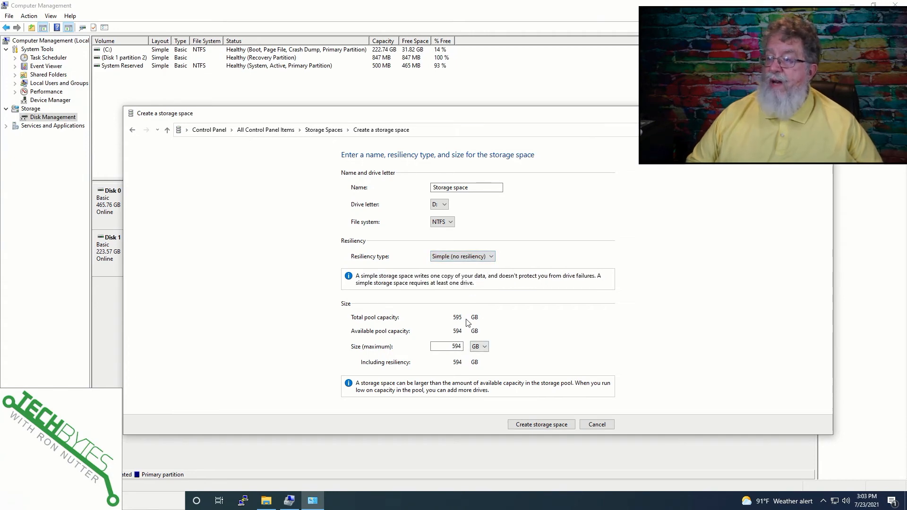
{"action": "left_click", "coordinate": [492, 257]}
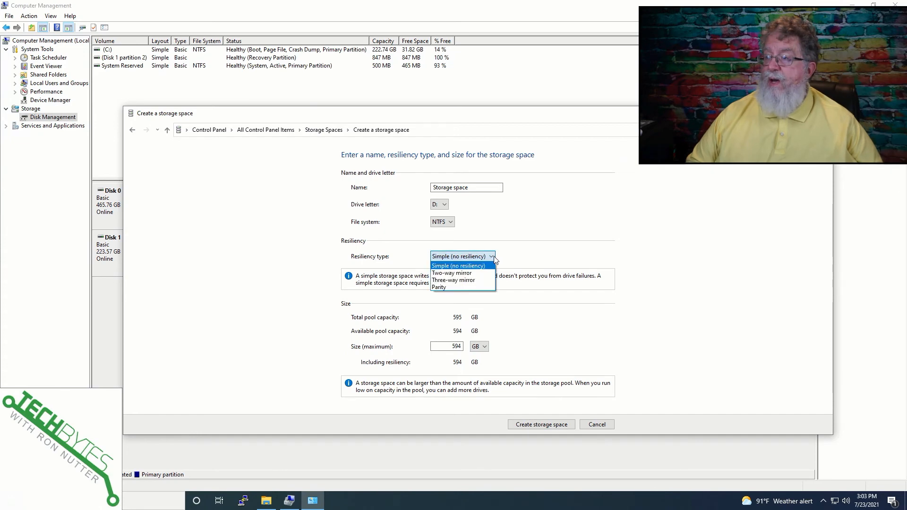
{"action": "left_click", "coordinate": [476, 274]}
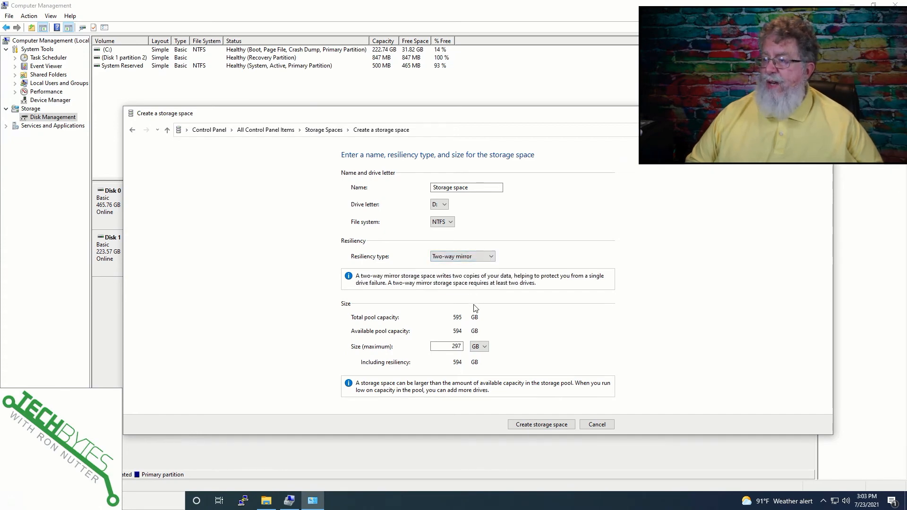
{"action": "left_click", "coordinate": [541, 426]}
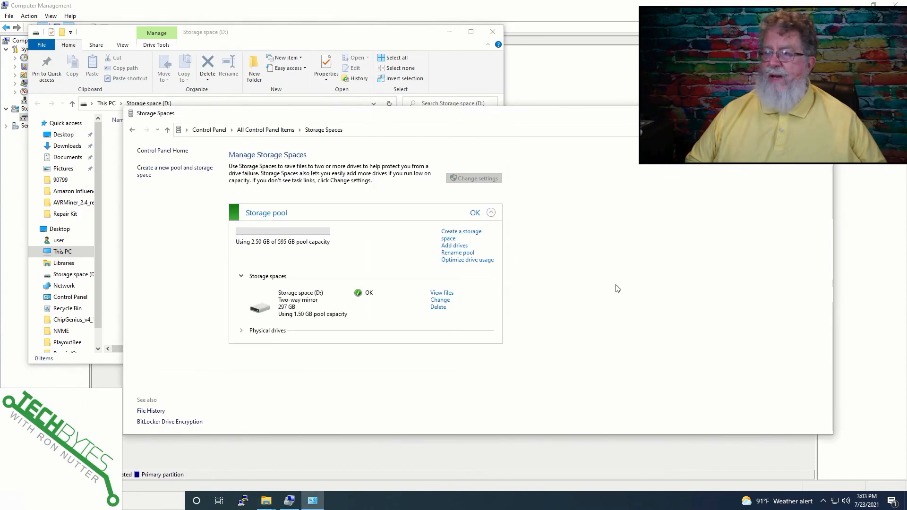
- Move the Storage Spaces window aside and copy the eight selected files from Downloads to Storage space (D:)
{"action": "left_click", "coordinate": [266, 499]}
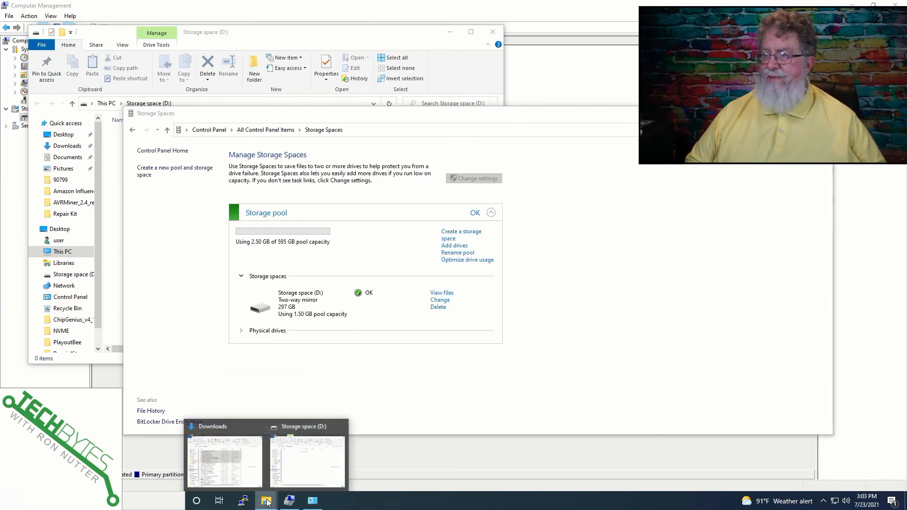
{"action": "left_click", "coordinate": [253, 468]}
{"action": "left_click_drag", "start_coordinate": [389, 114], "coordinate": [478, 399]}
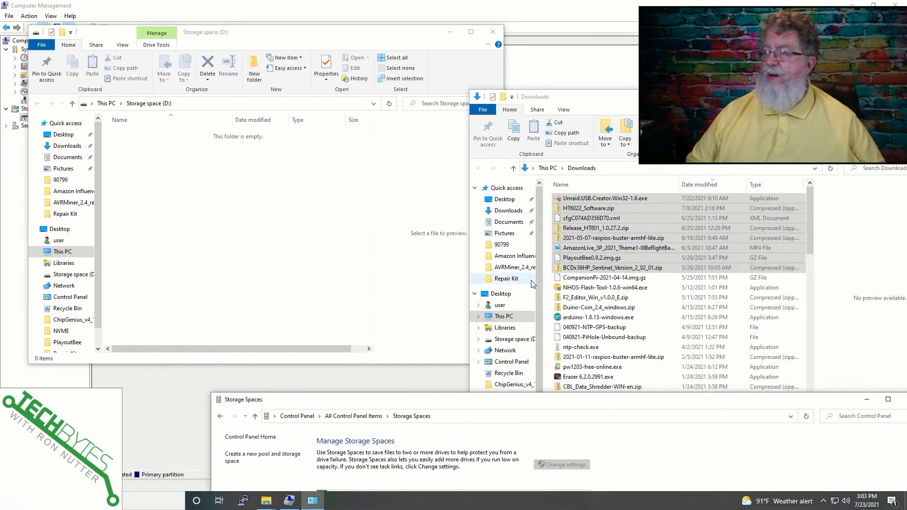
{"action": "left_click_drag", "start_coordinate": [587, 235], "coordinate": [273, 225]}
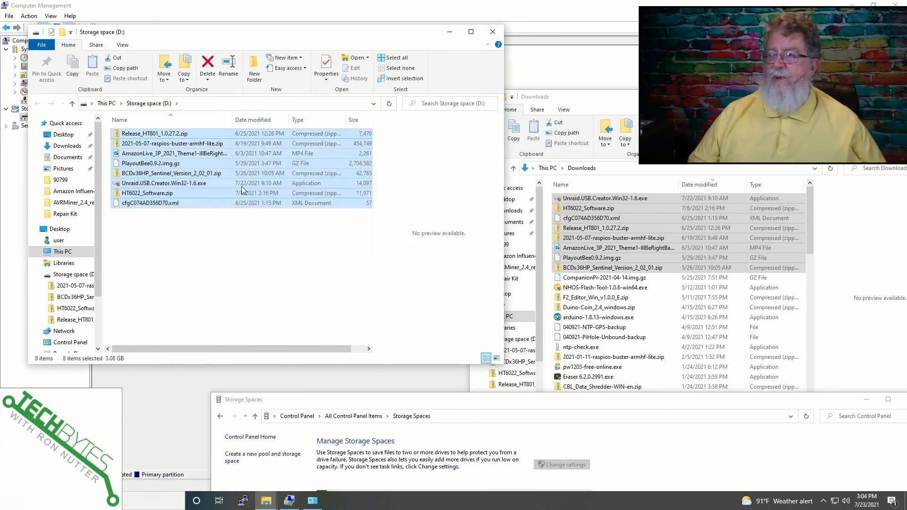
- Run Unraid.USB.Creator.Win32-1.6.exe from Storage space (D:) to test file access, and close the program
{"action": "left_click", "coordinate": [199, 187]}
{"action": "double_click", "coordinate": [199, 186]}
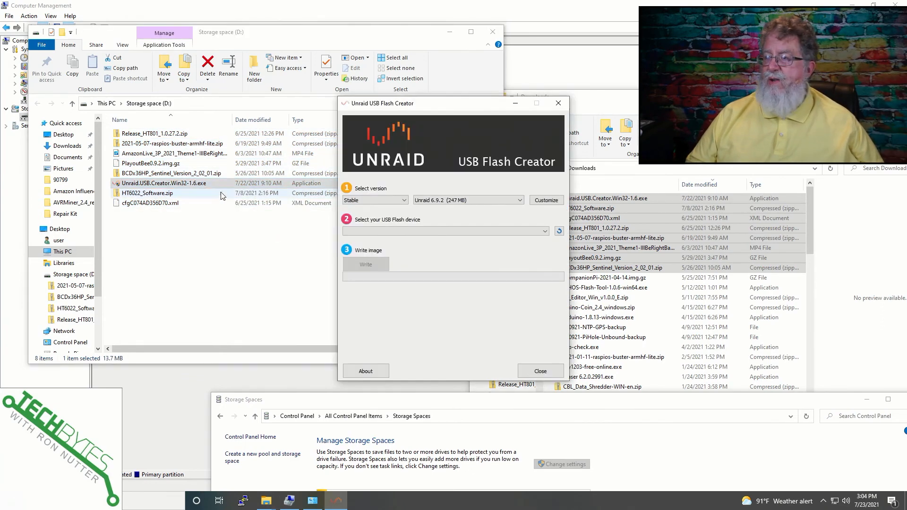
{"action": "left_click", "coordinate": [559, 104]}
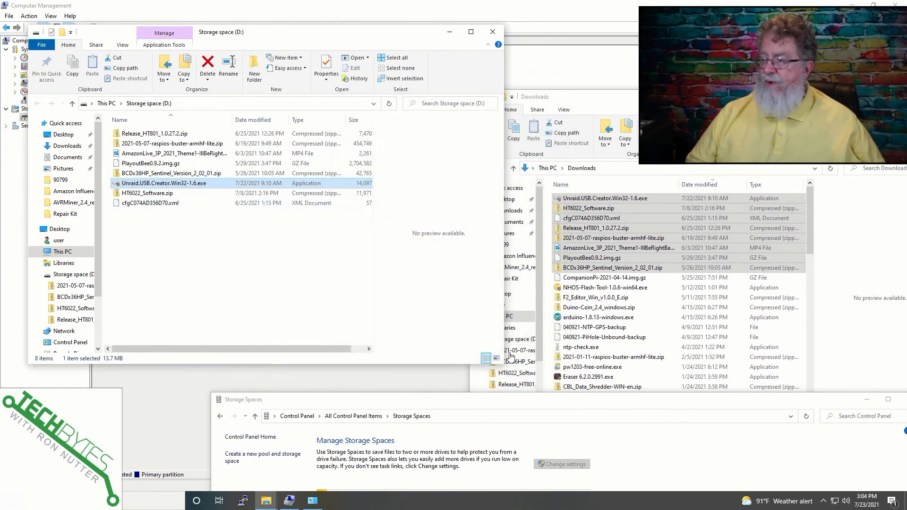
- Bring the Storage Spaces window back into view to examine the status of the pool, the mirror and its physical drives
{"action": "left_click", "coordinate": [547, 373]}
{"action": "left_click_drag", "start_coordinate": [406, 402], "coordinate": [395, 109]}
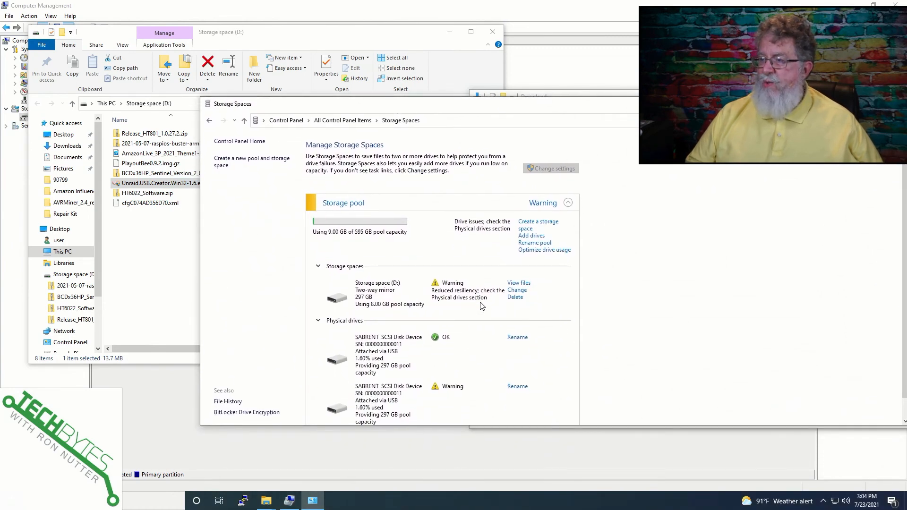